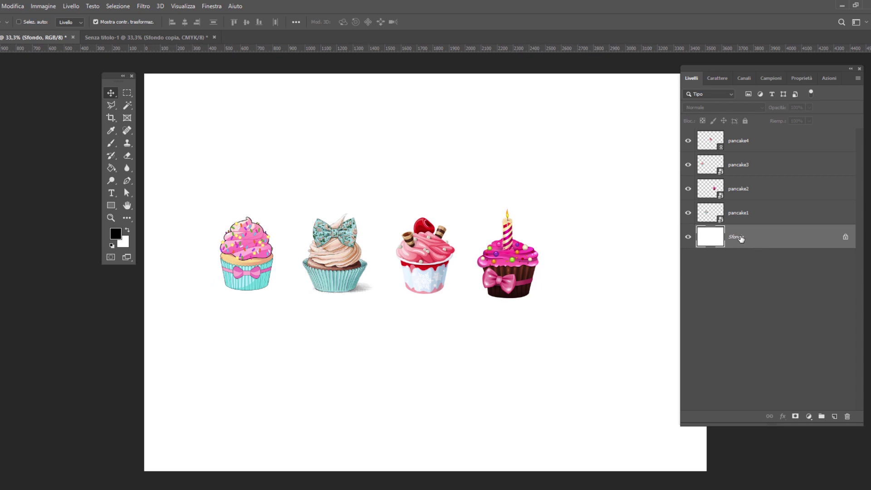
Add an empty layer, Livello 1, directly above Sfondo in the cupcake document.
click(834, 416)
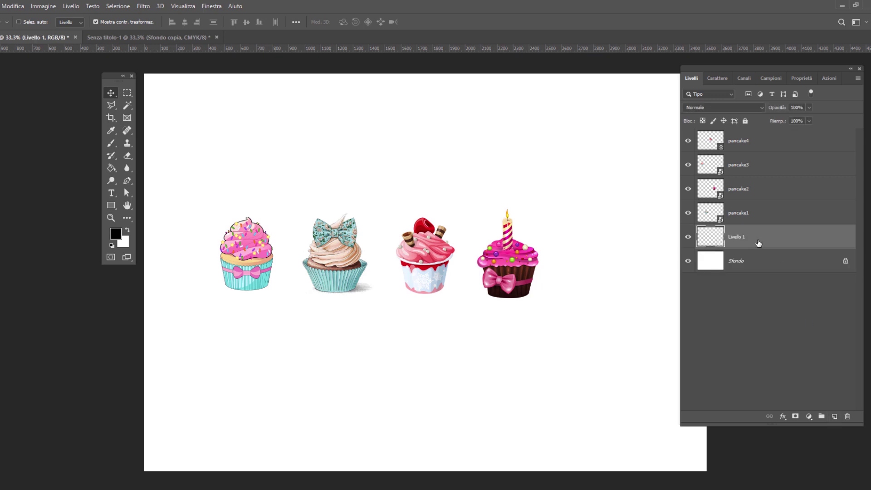
Select the row of four cupcakes and define it as a pattern named PANCAKE.
click(127, 94)
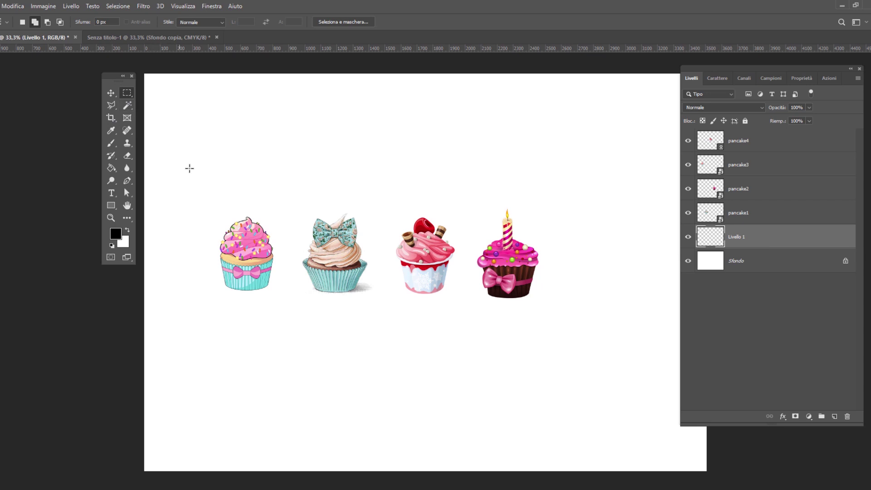
drag(211, 198, 550, 314)
click(13, 7)
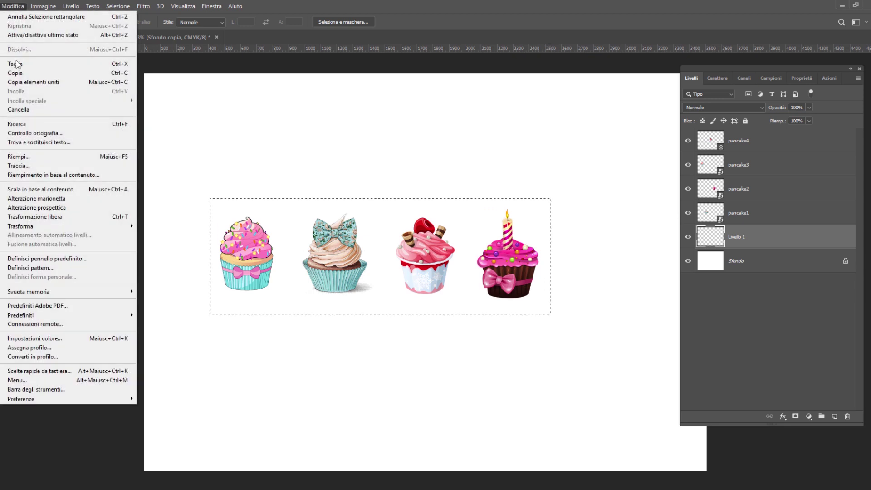
click(54, 272)
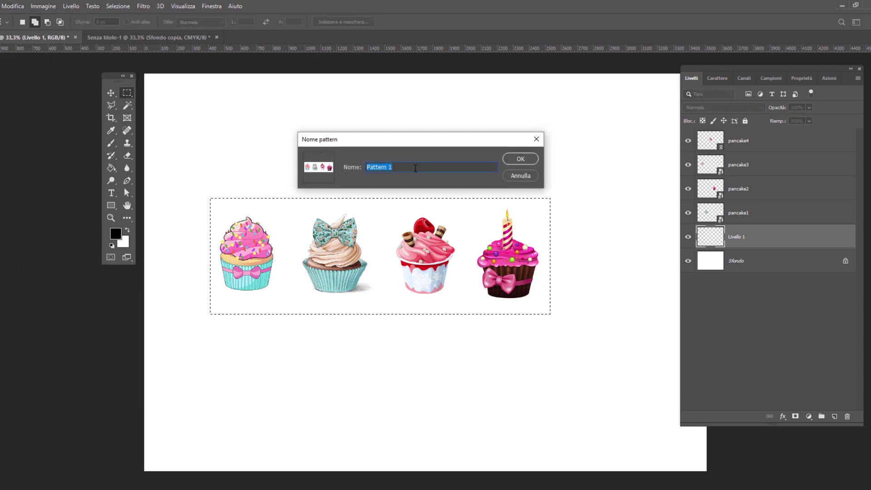
text(PANCAKE)
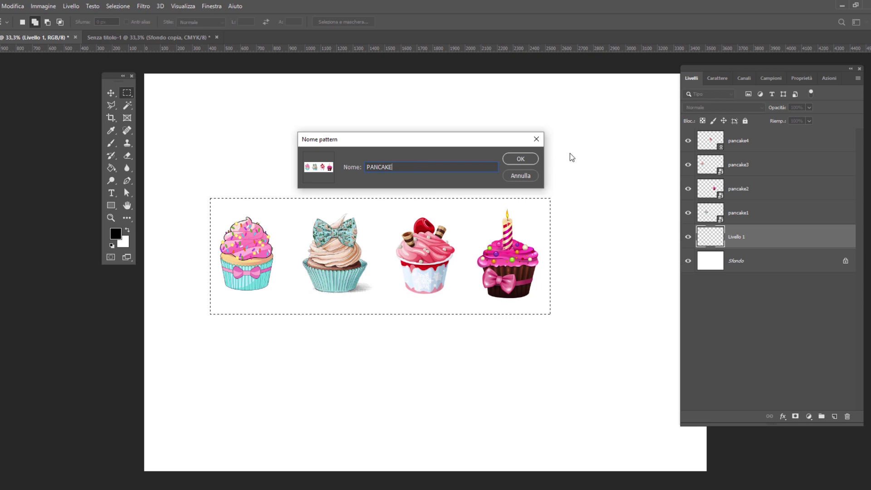
click(521, 160)
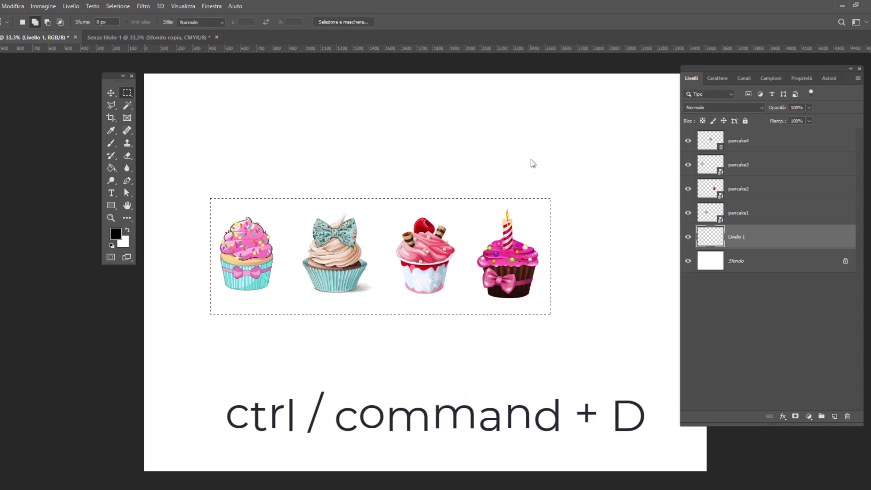
Deselect the cupcakes and create a new A4 landscape CMYK document at 300 ppi.
click(113, 6)
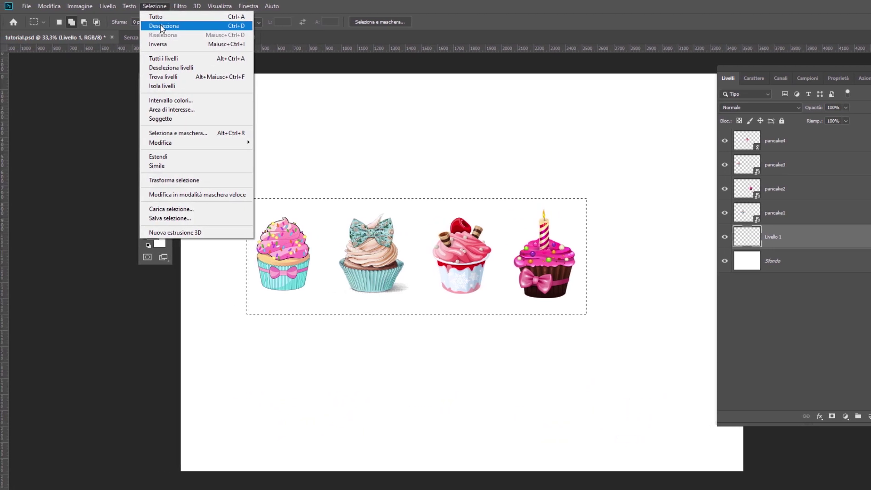
click(128, 26)
click(28, 6)
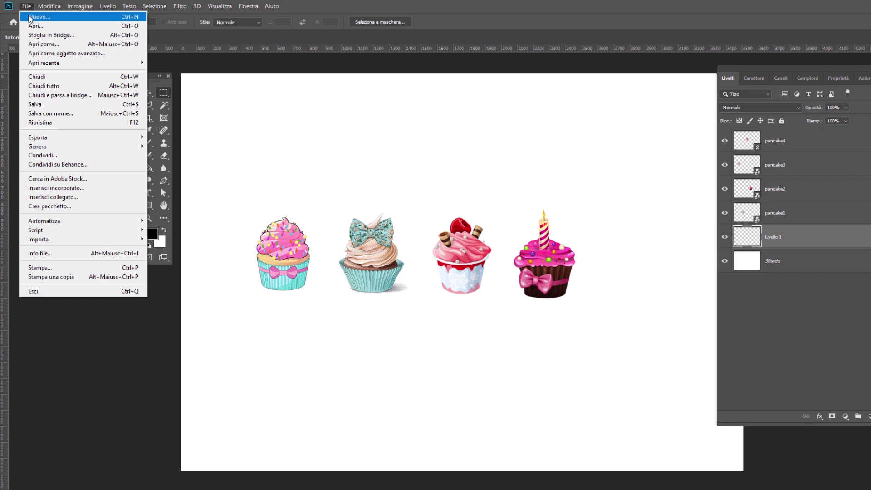
click(29, 18)
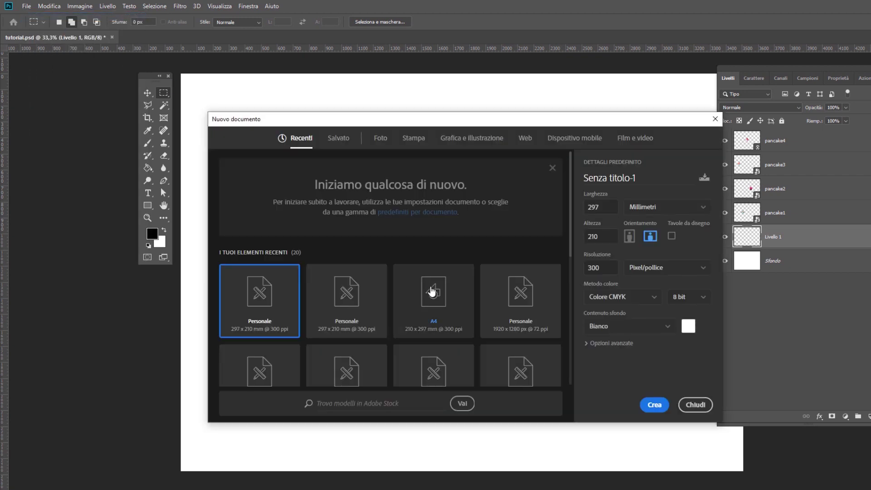
click(432, 291)
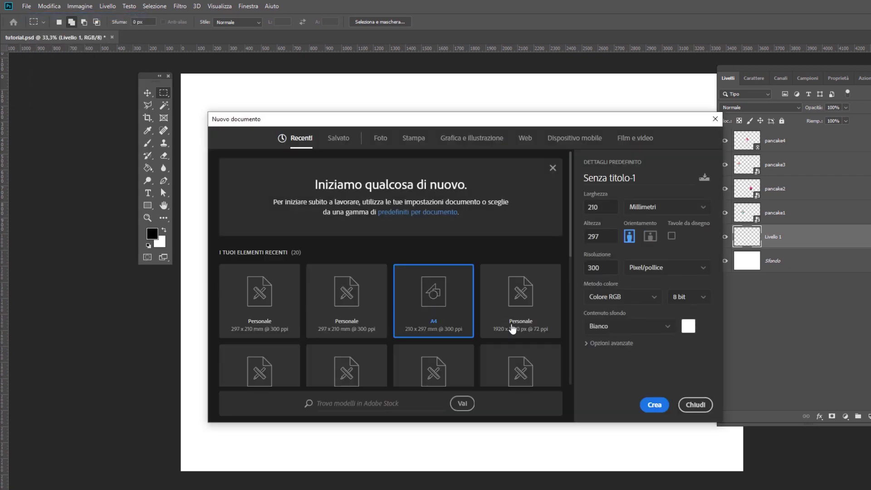
click(652, 237)
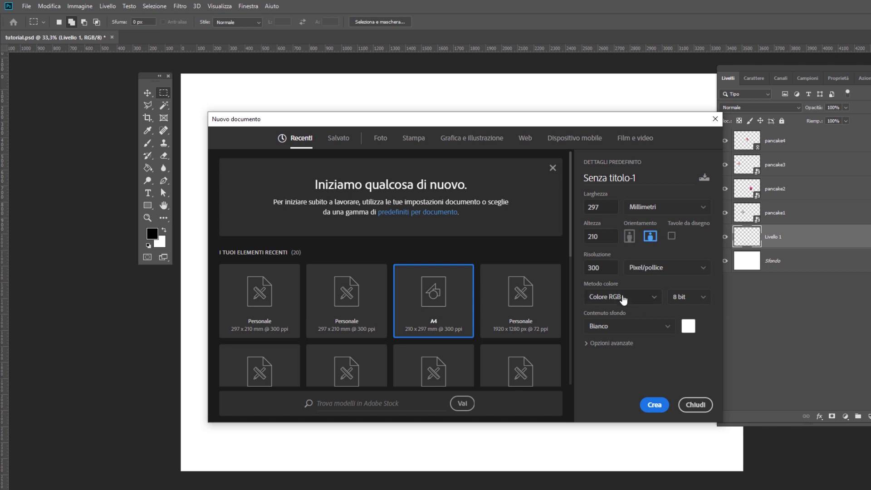
click(626, 303)
click(627, 363)
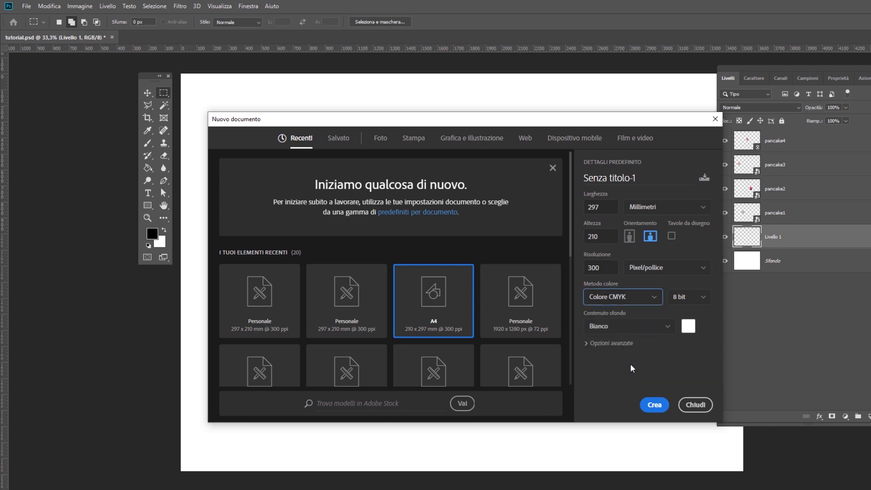
click(654, 403)
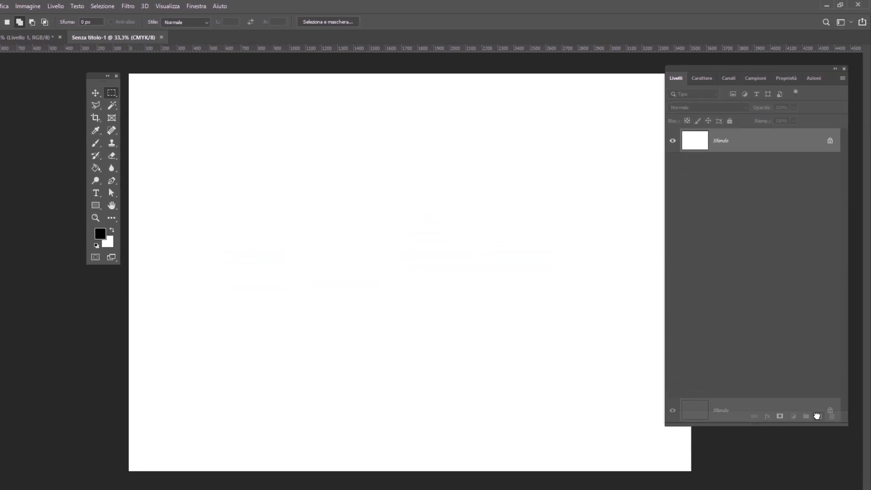
Duplicate Sfondo as Sfondo copia and begin a Pattern fill on it.
drag(777, 142, 868, 416)
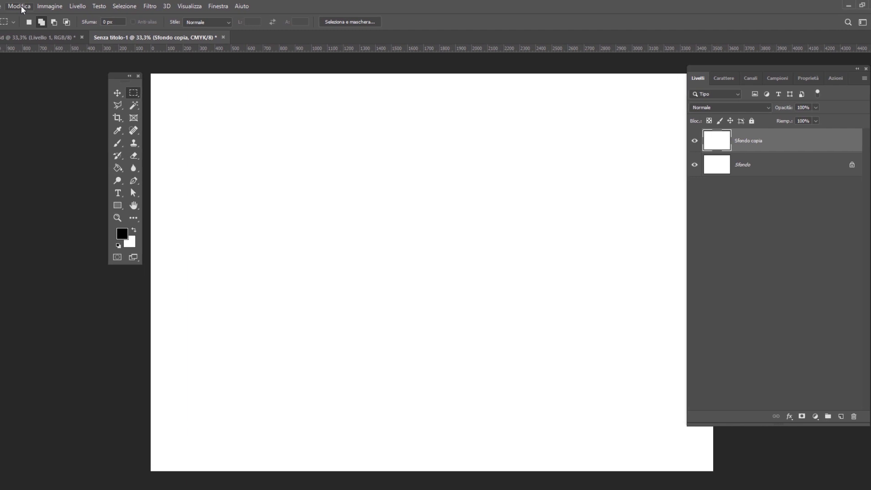
click(19, 6)
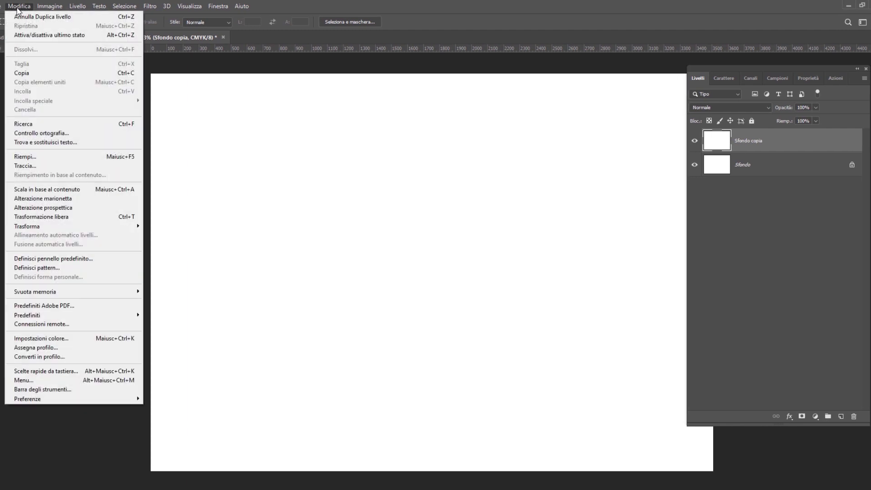
click(50, 157)
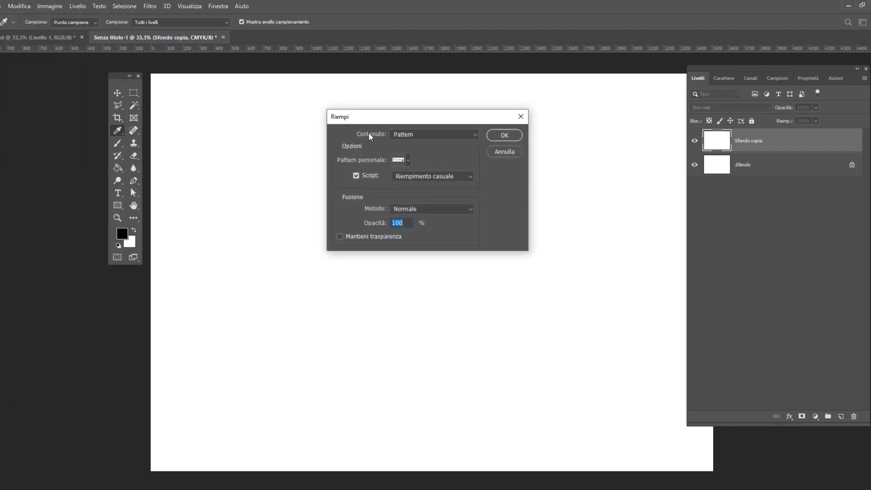
click(429, 135)
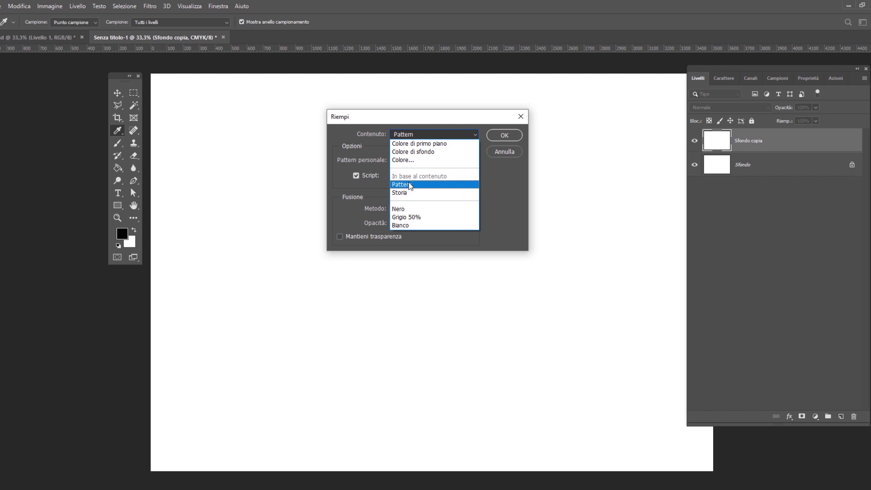
Fill with the PANCAKE pattern using the Riempimento casuale script in Normale mode.
click(406, 185)
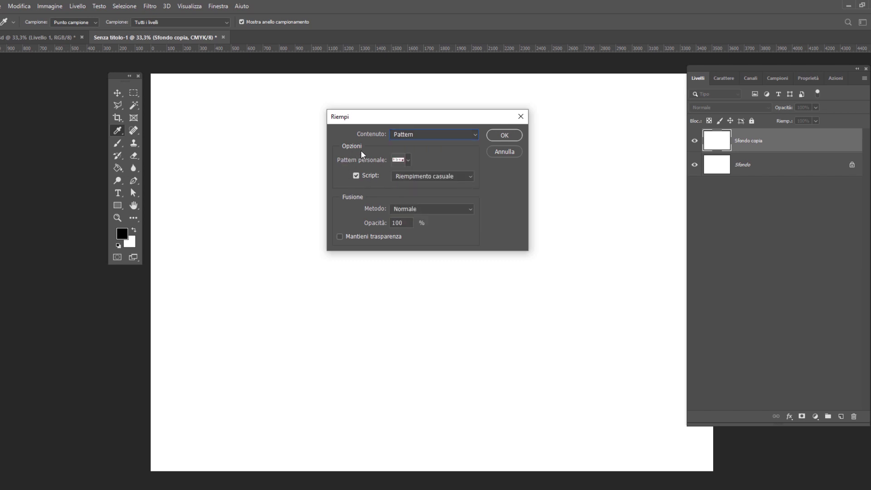
click(399, 161)
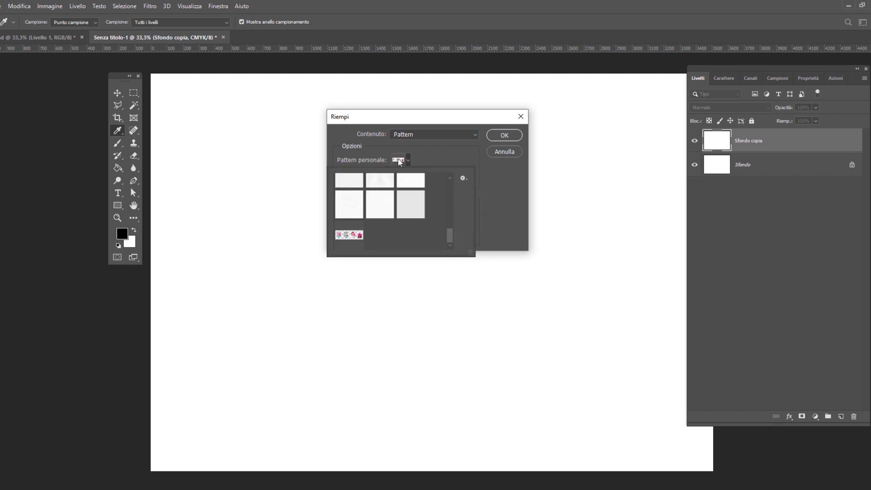
drag(451, 237, 450, 186)
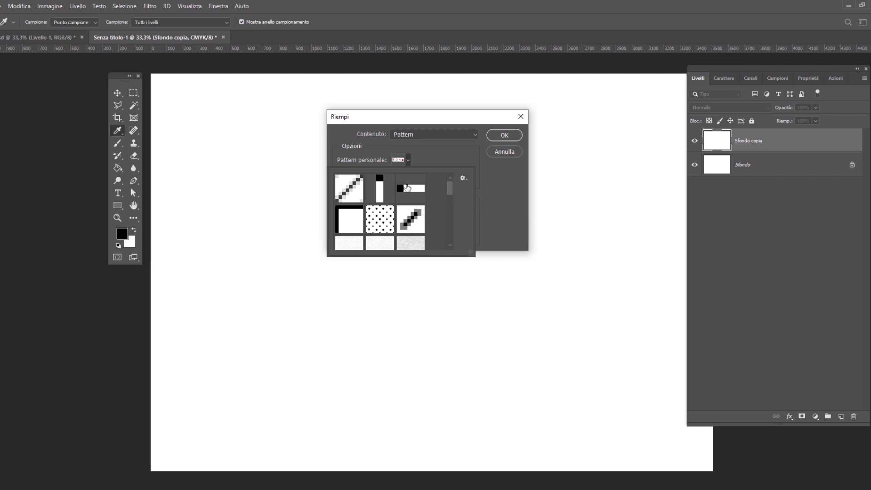
click(463, 180)
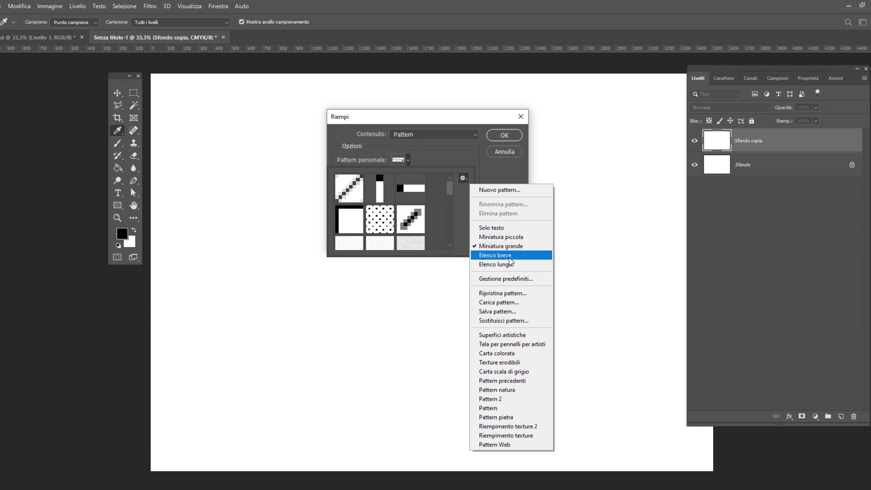
click(464, 213)
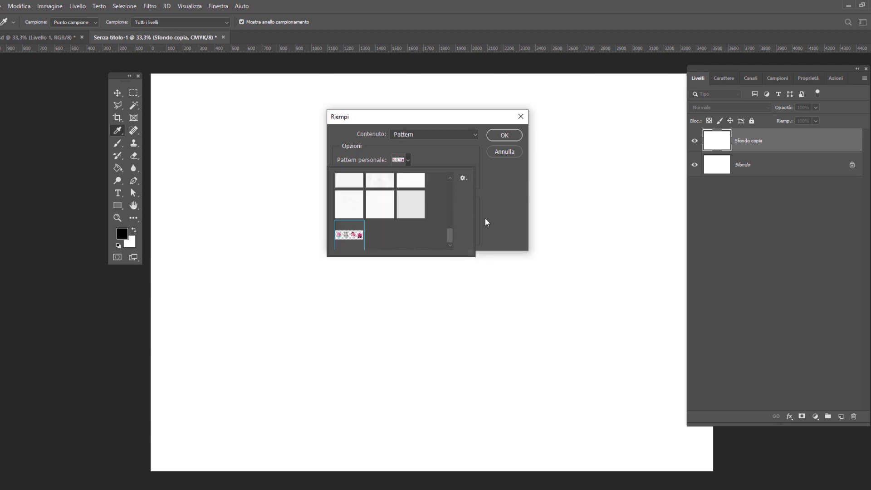
click(504, 185)
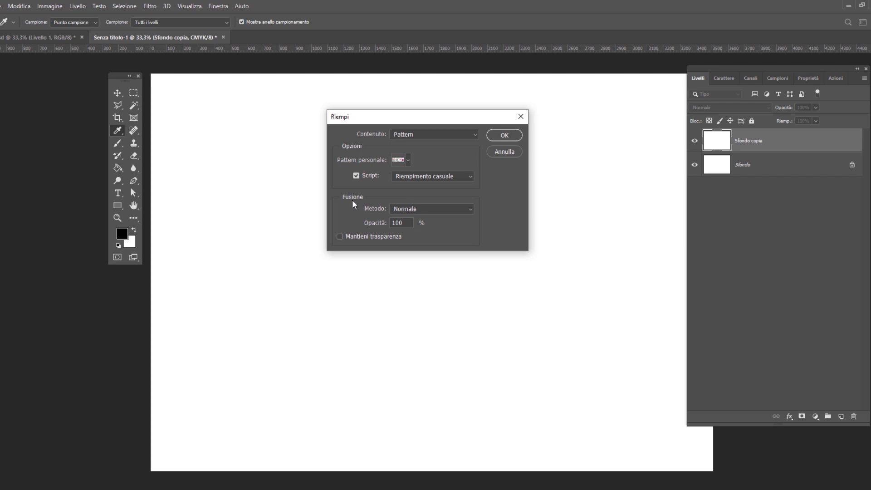
click(468, 213)
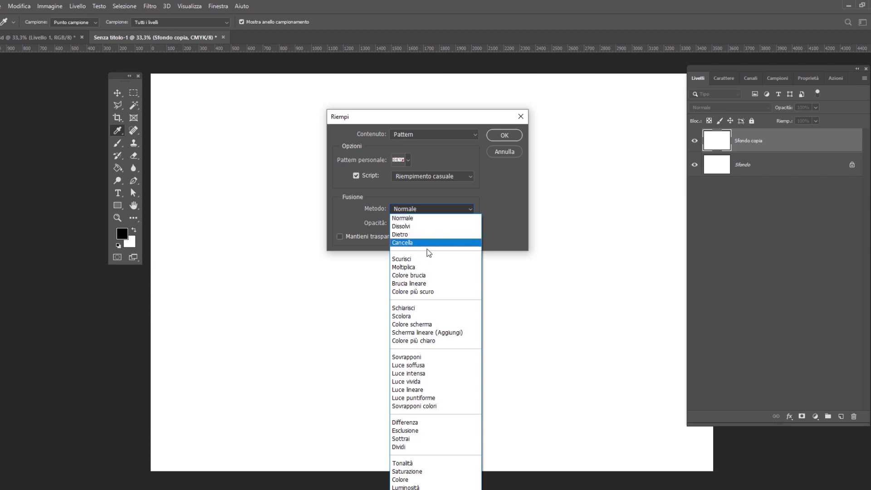
click(499, 214)
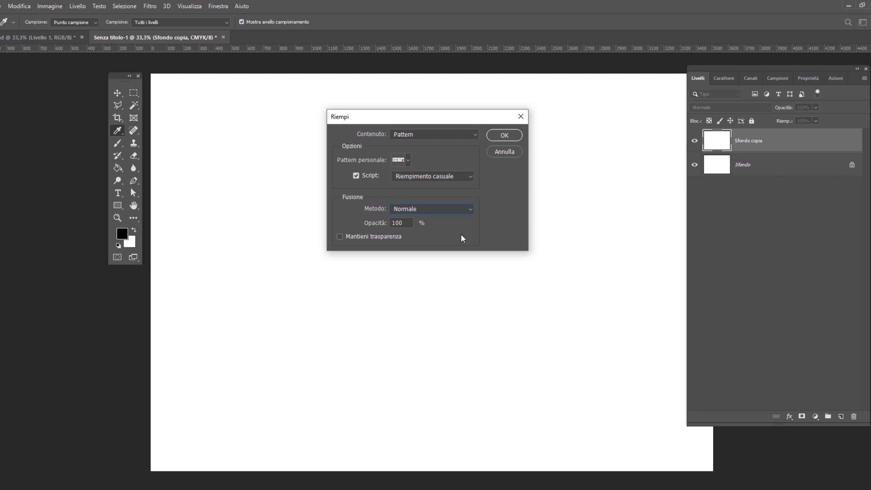
click(512, 139)
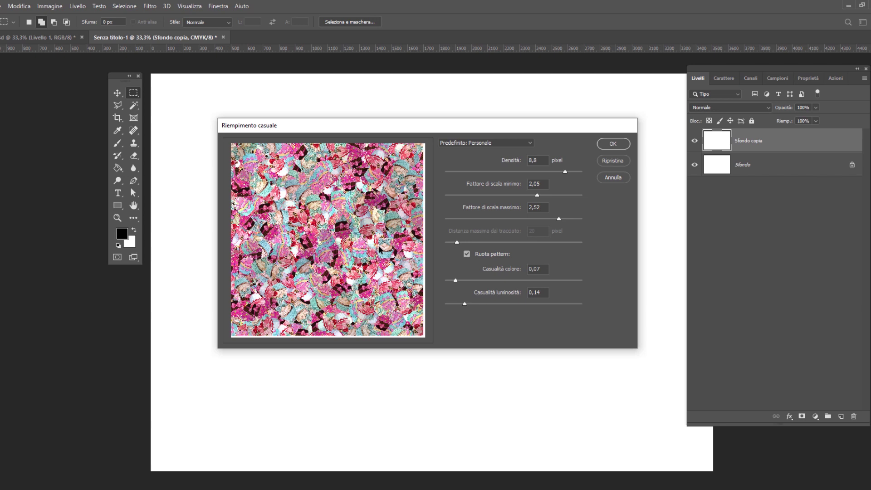
Set the Random Fill density to 7,2 and the minimum scale factor to 1,2.
click(477, 144)
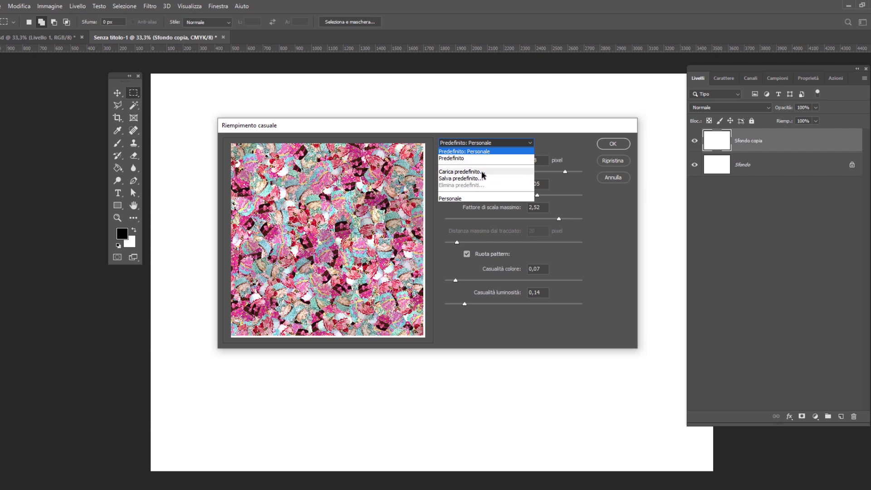
click(558, 144)
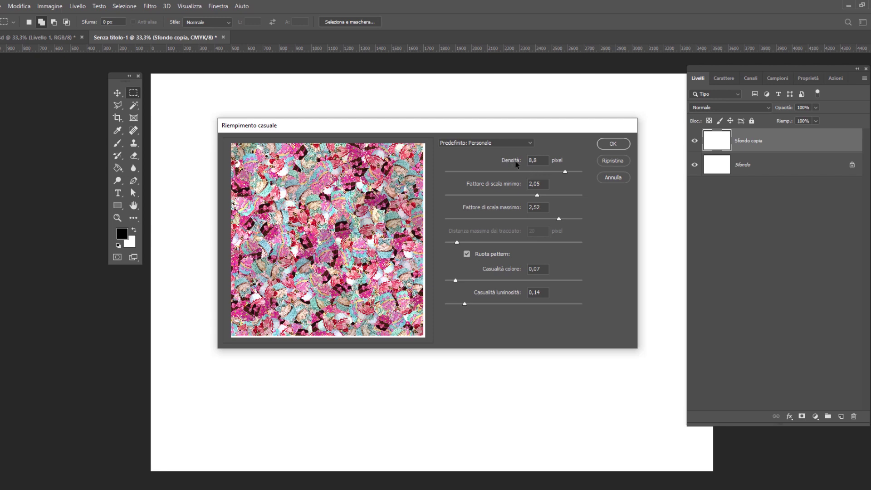
click(532, 173)
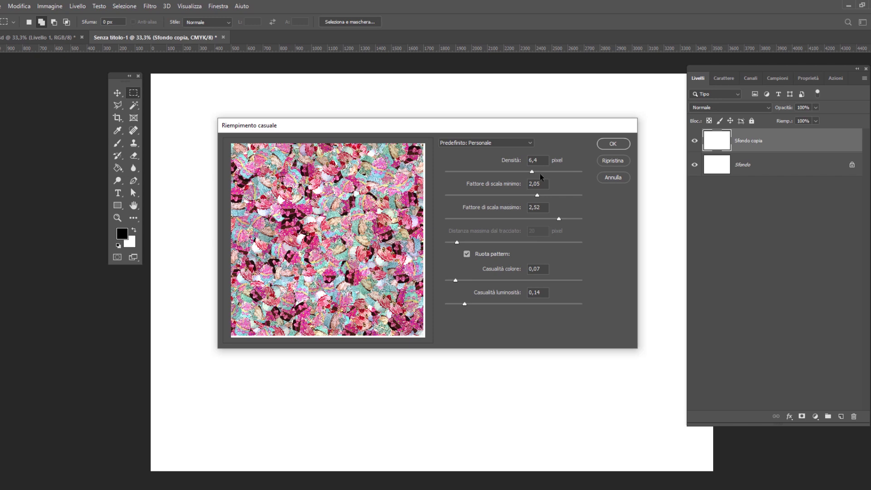
click(543, 173)
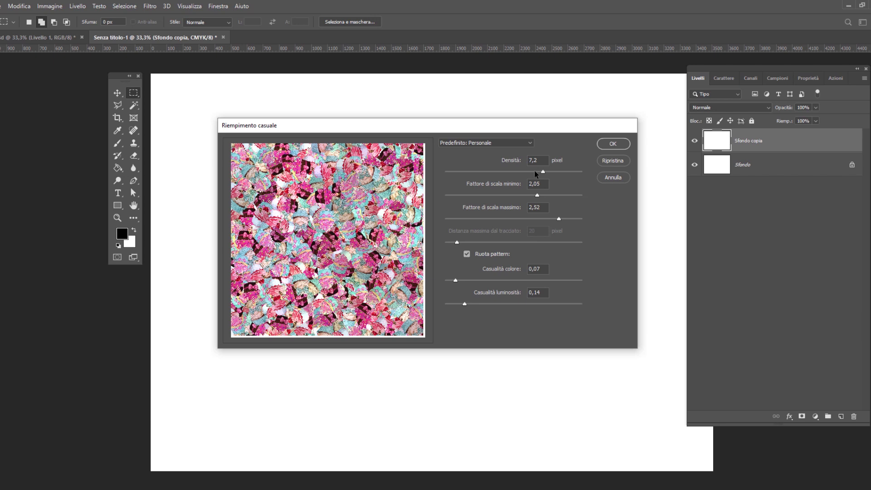
click(498, 195)
Set maximum scale 1,67, colour randomness 0,09 and brightness randomness 0,15.
click(519, 218)
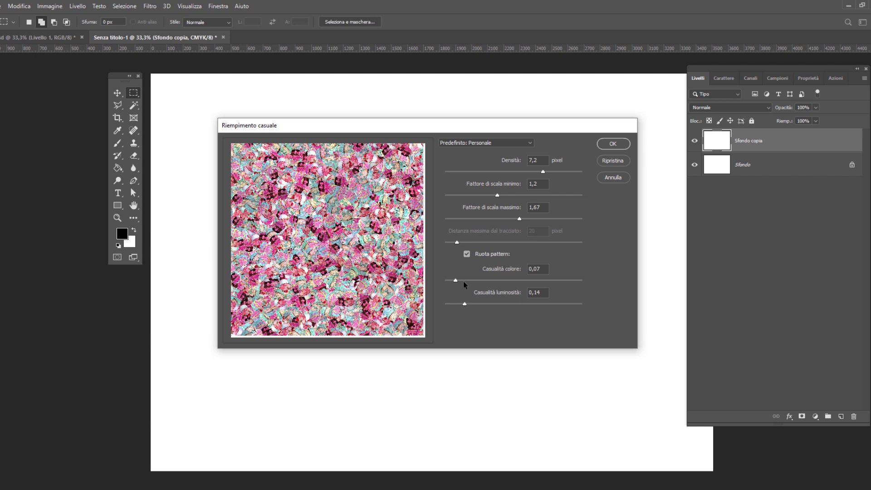
click(465, 280)
click(481, 304)
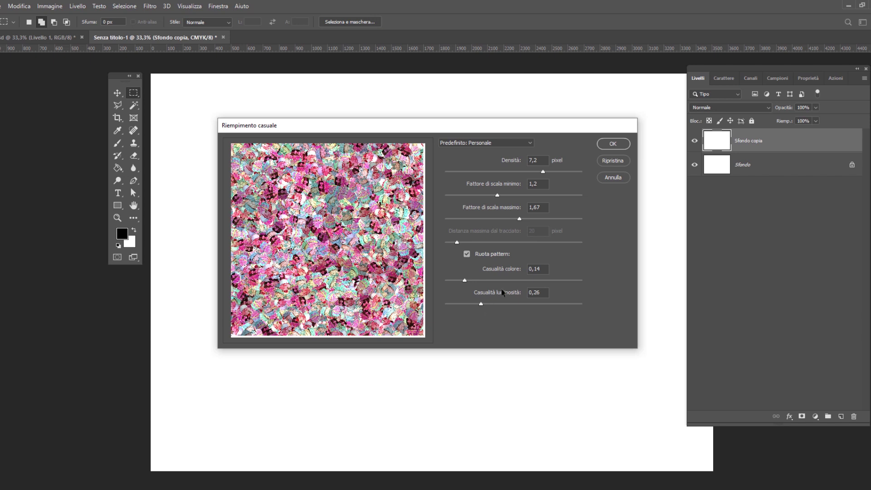
click(458, 280)
click(466, 304)
Apply the random cupcake fill to Sfondo copia.
click(608, 145)
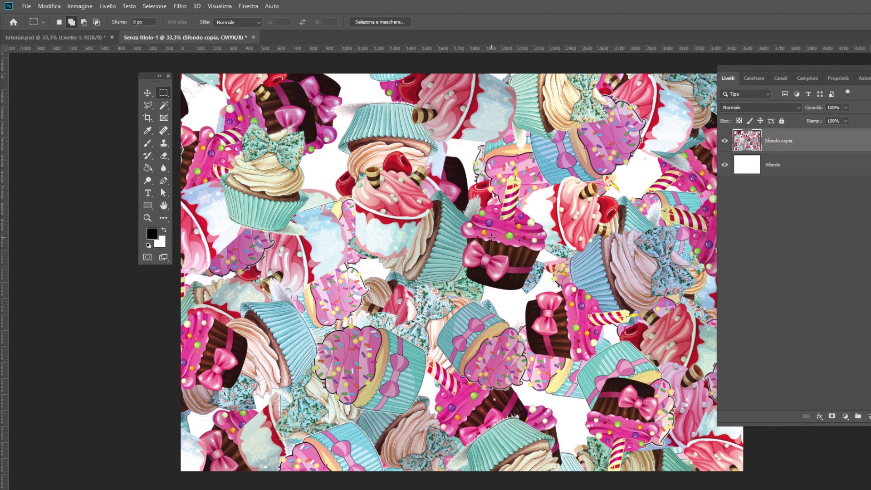
click(26, 5)
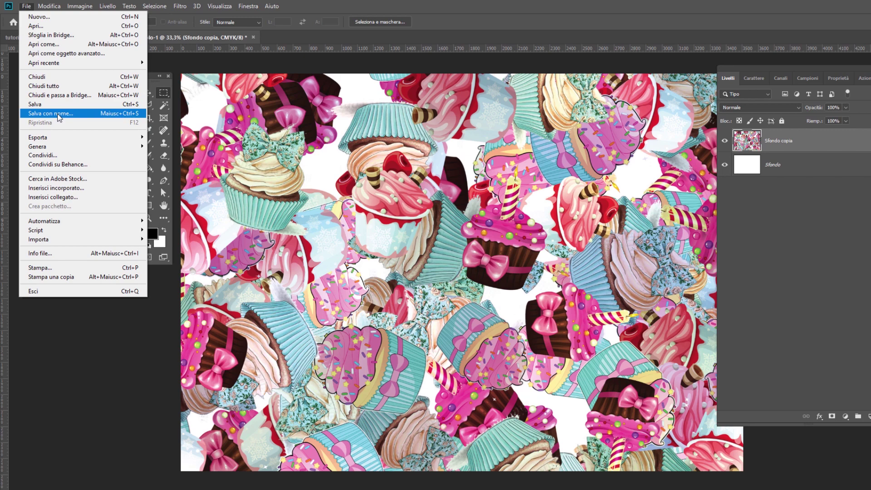
Rerun the random cupcake fill with density 6,3 and minimum scale 1,49.
click(25, 5)
click(49, 6)
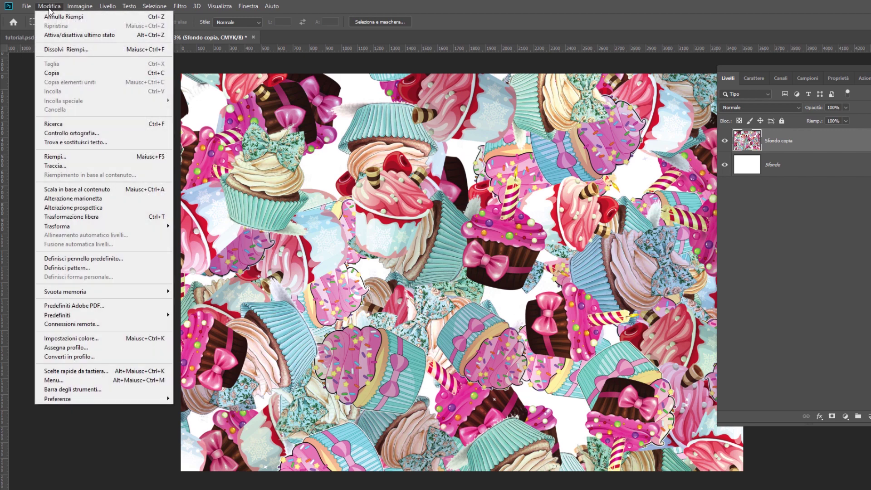
click(55, 156)
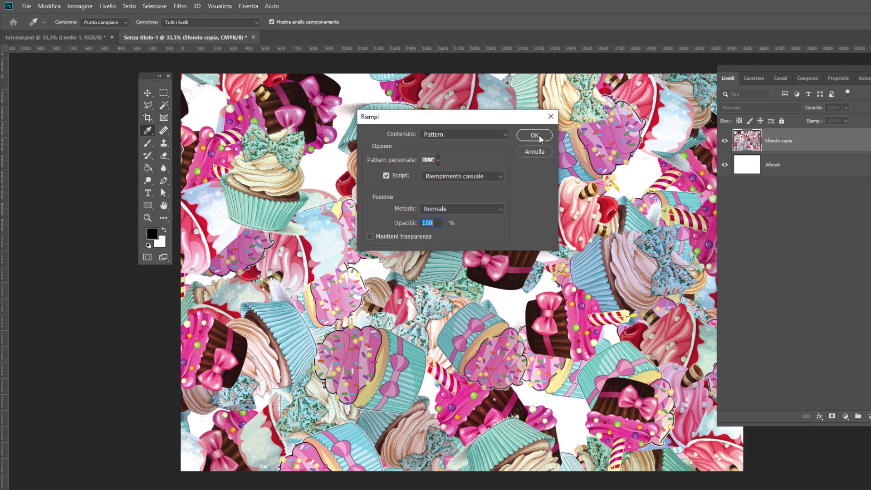
click(540, 139)
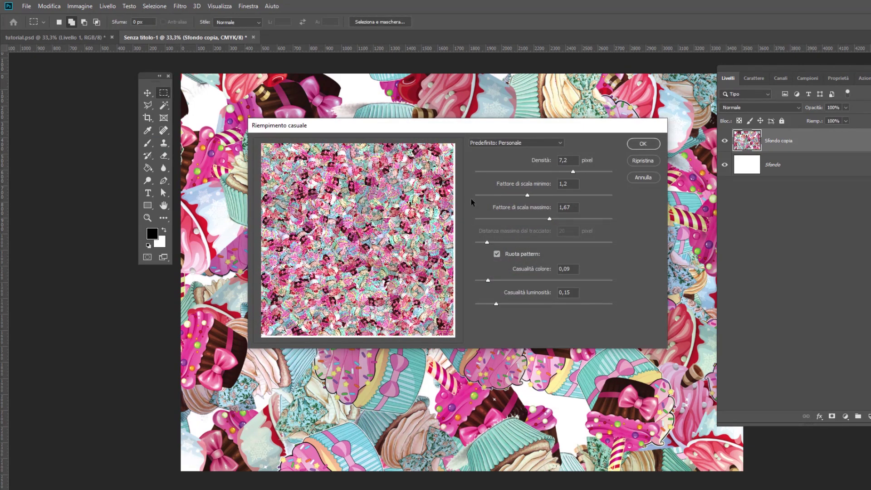
drag(573, 172, 561, 172)
drag(527, 195, 541, 195)
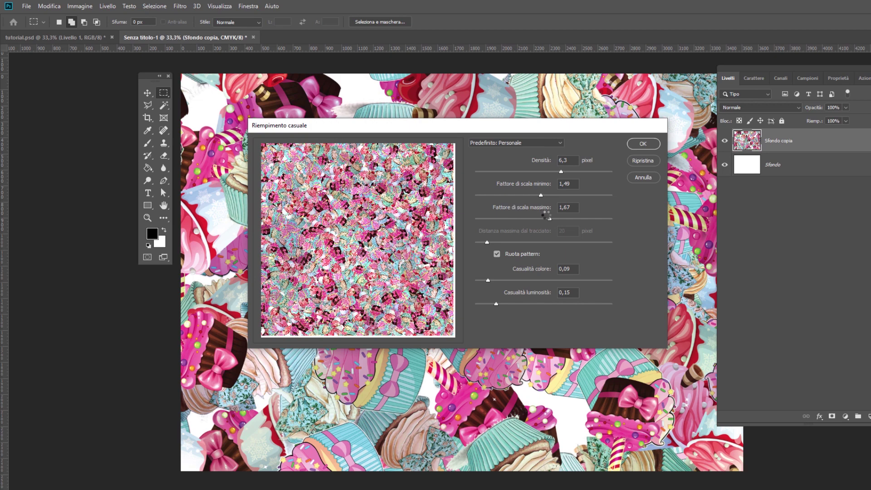
click(642, 144)
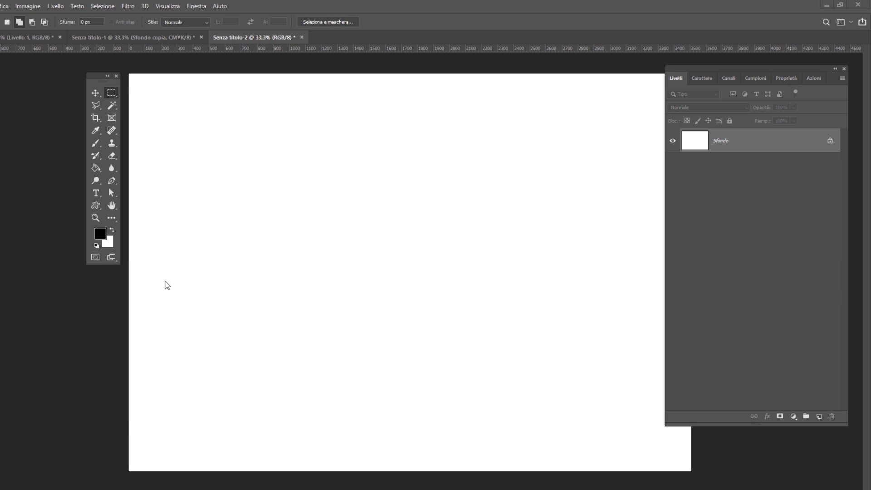
Draw a blue circle with a yellow outline in the upper-left of the page.
click(95, 207)
right_click(95, 207)
click(150, 223)
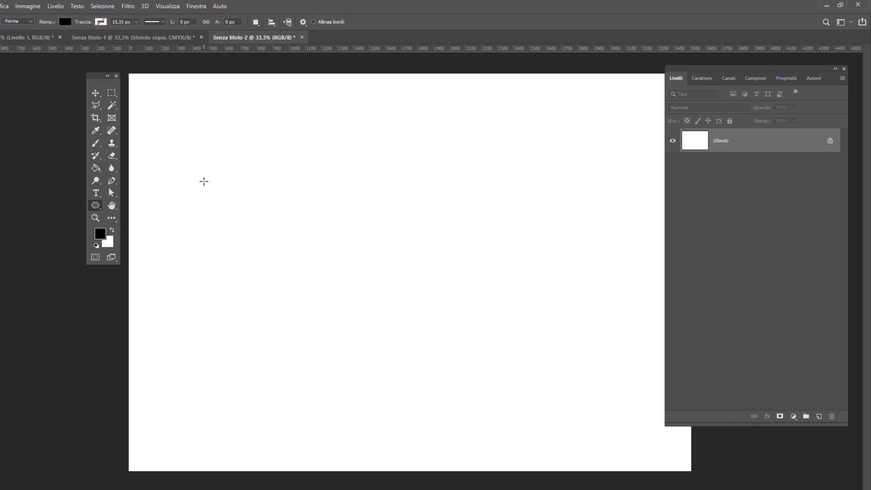
drag(203, 181, 295, 271)
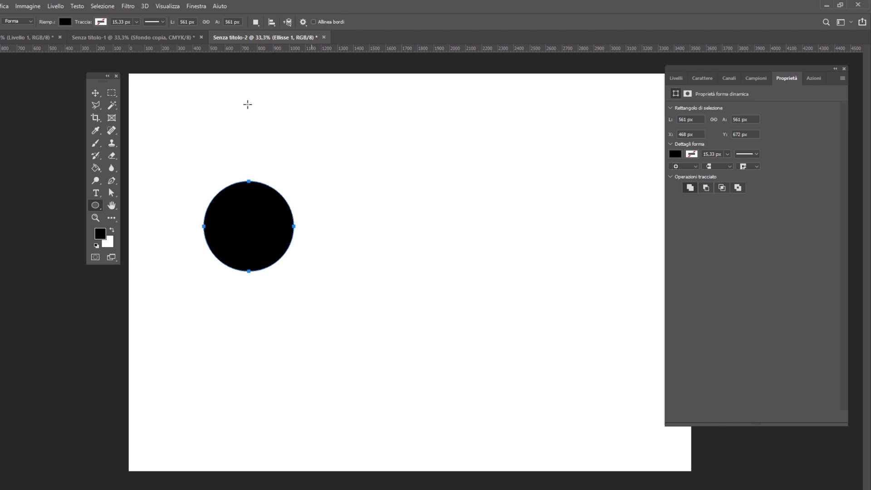
click(64, 25)
click(54, 82)
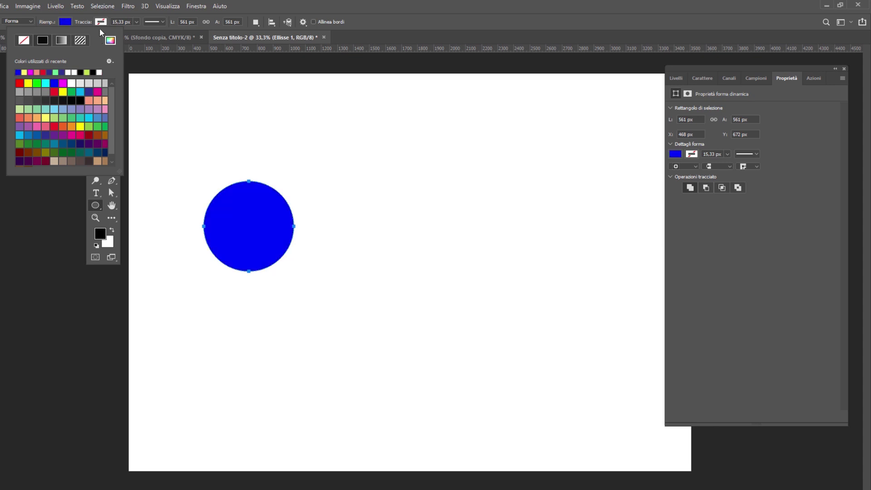
click(101, 21)
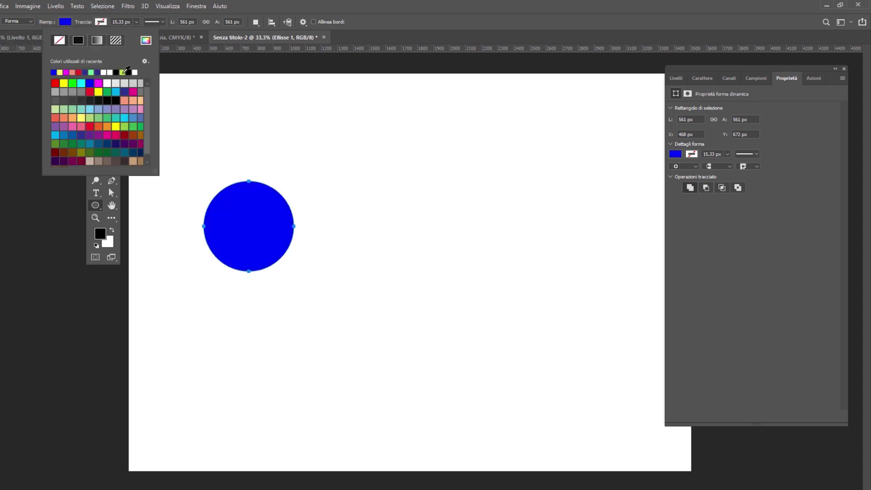
click(63, 83)
click(420, 33)
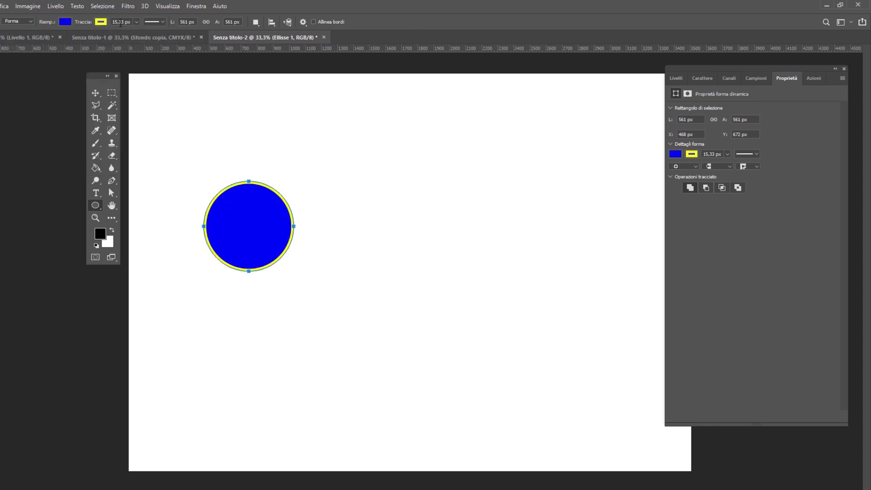
Draw a red rectangle with a dark red outline to the right of the circle.
right_click(95, 205)
click(158, 205)
drag(316, 182, 460, 272)
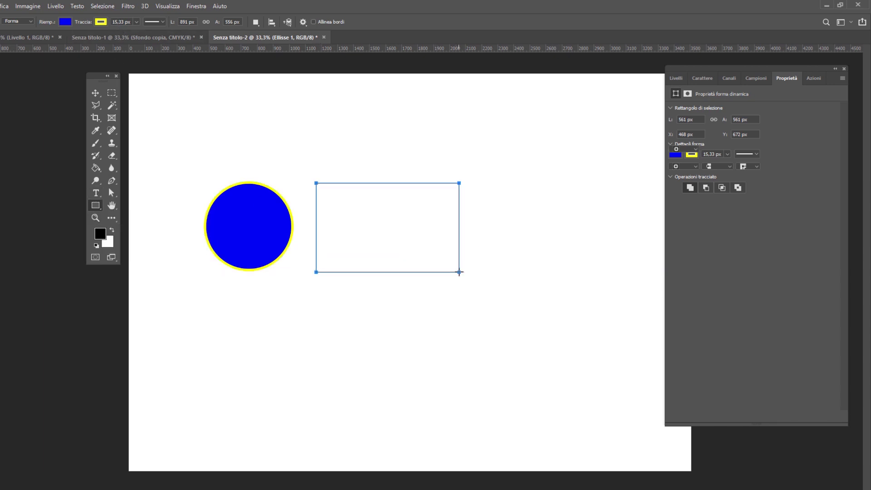
click(65, 21)
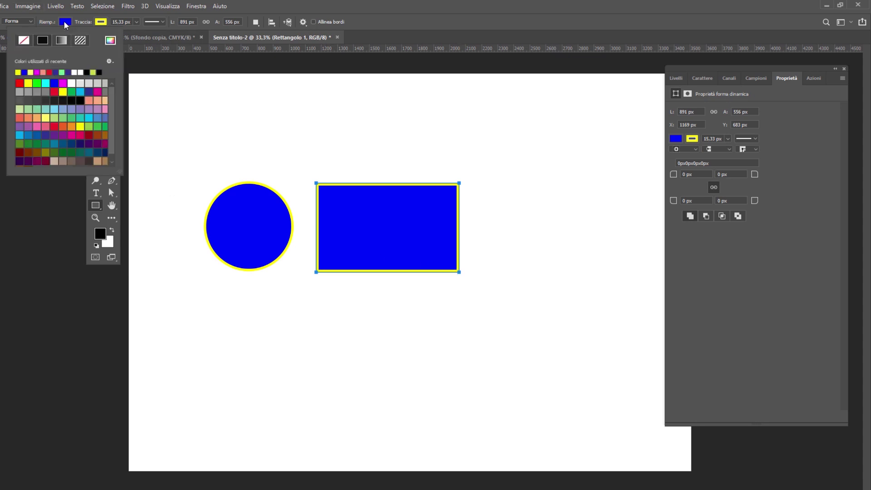
click(54, 92)
click(101, 21)
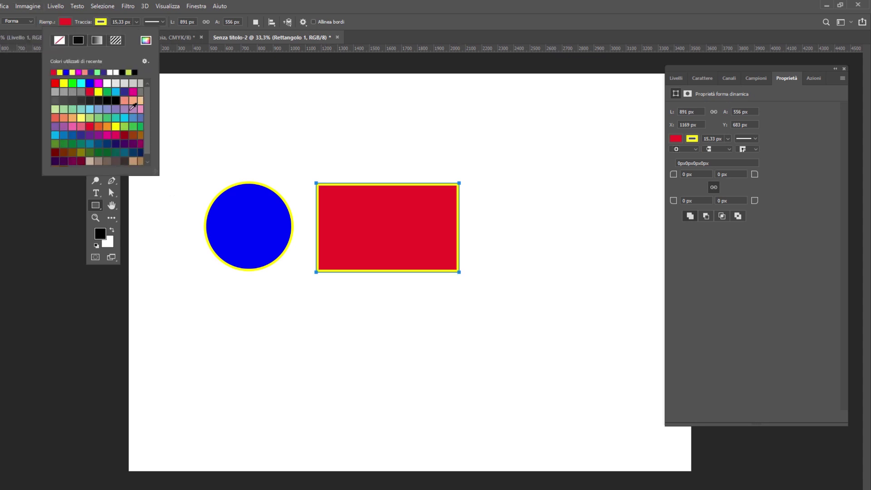
click(141, 135)
click(100, 229)
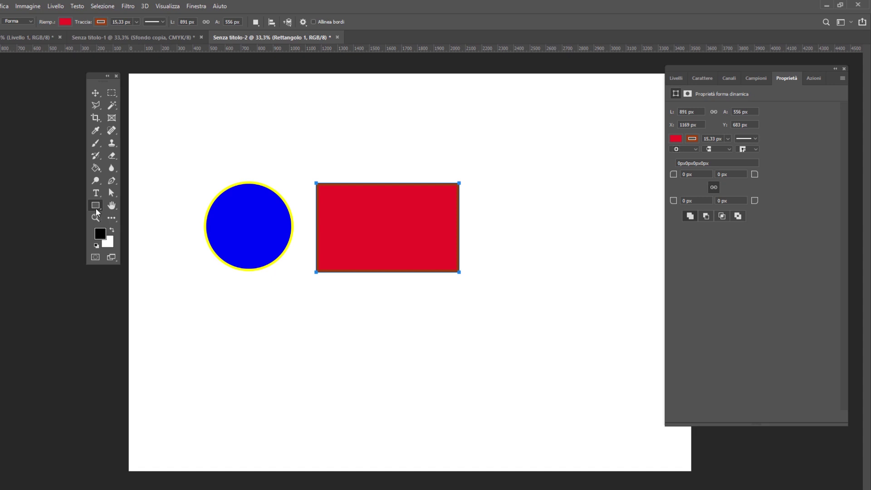
right_click(97, 211)
click(159, 250)
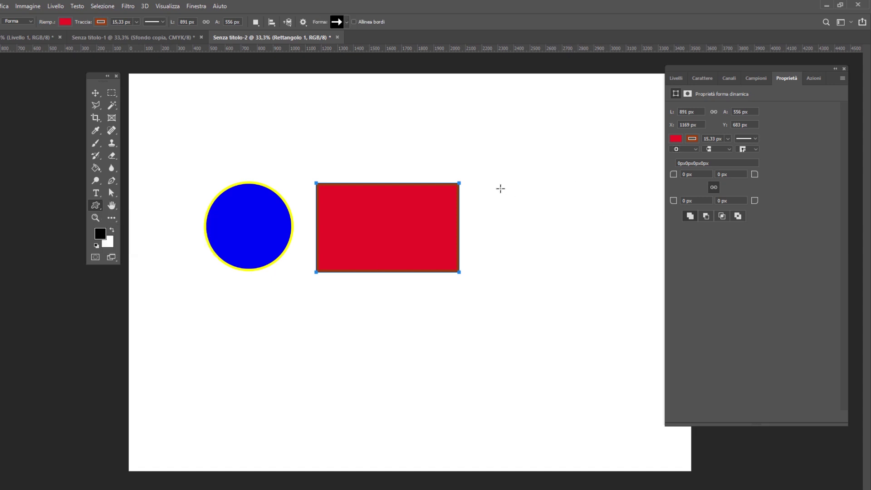
Pick the arrow custom shape and draw it to the right of the rectangle.
click(346, 23)
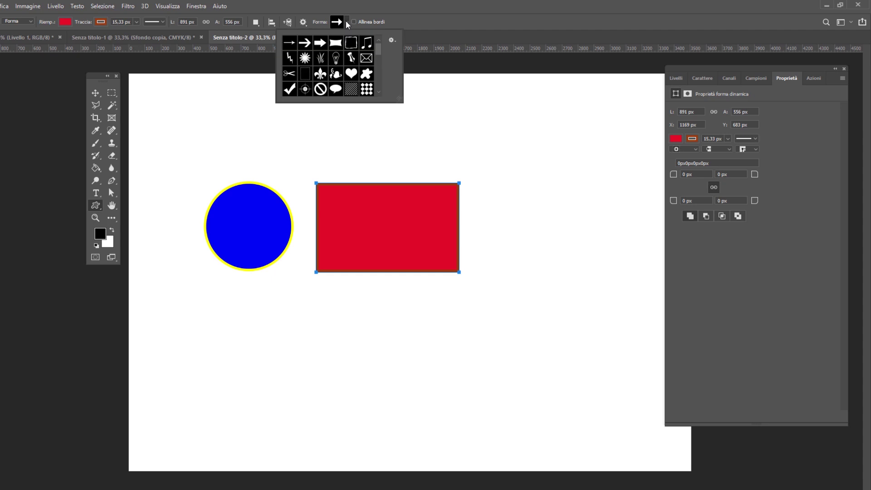
drag(379, 50, 380, 53)
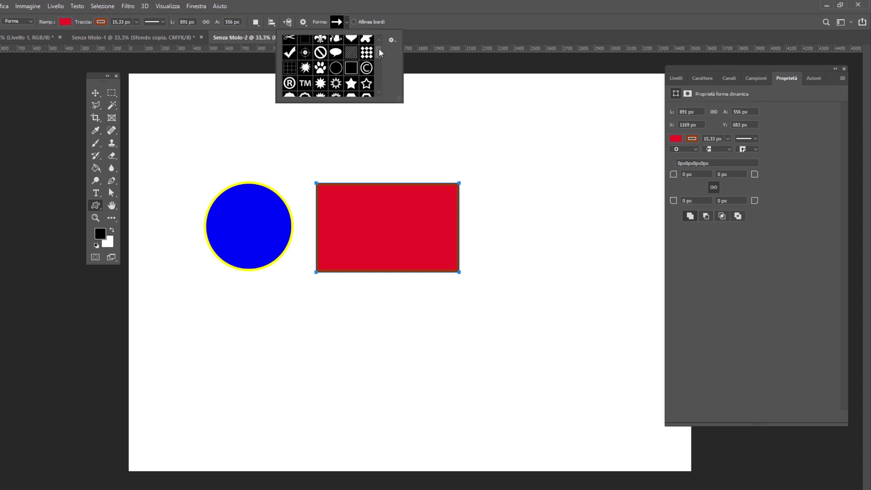
scroll(379, 54, up, 2)
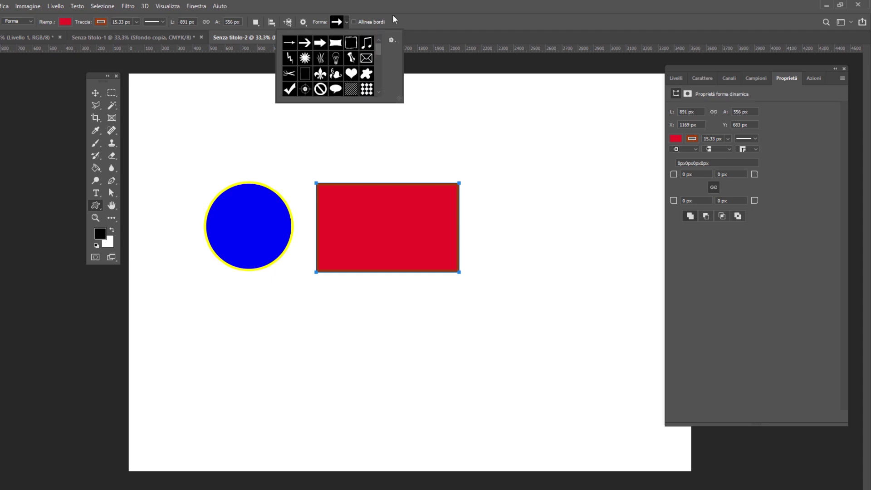
click(392, 43)
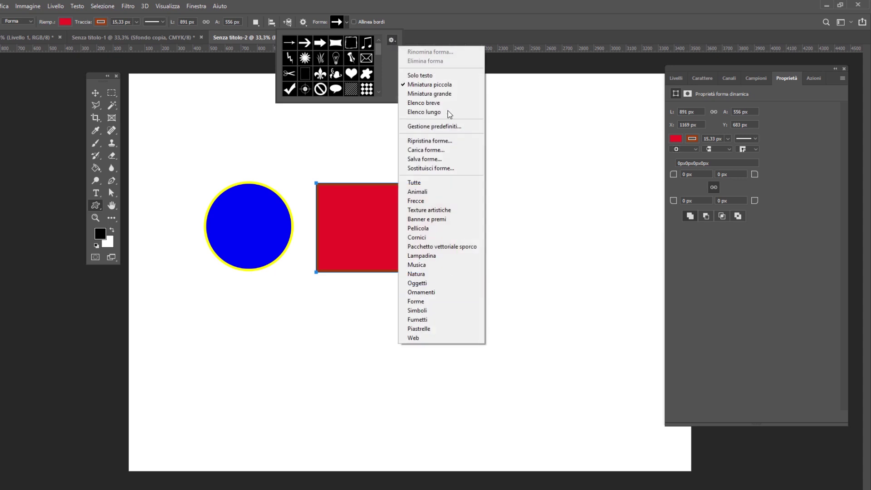
click(433, 16)
drag(479, 183, 606, 273)
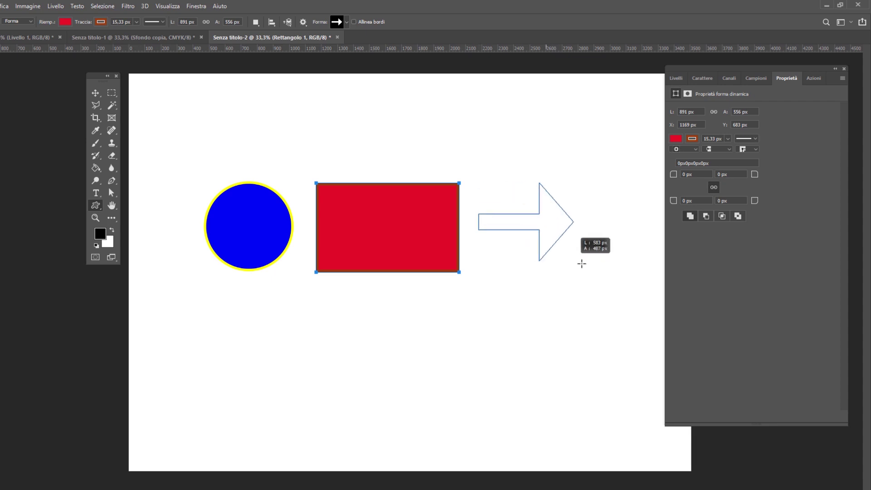
Give the arrow a bright green fill and a light blue stroke.
click(66, 24)
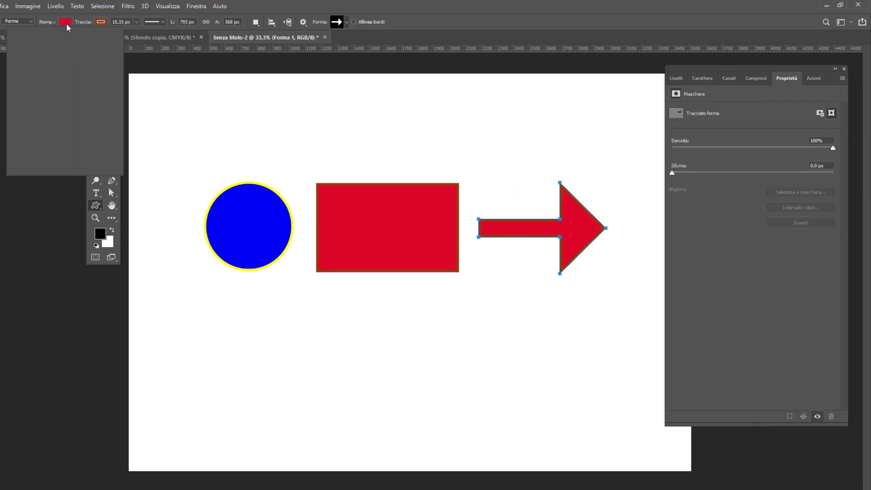
click(37, 83)
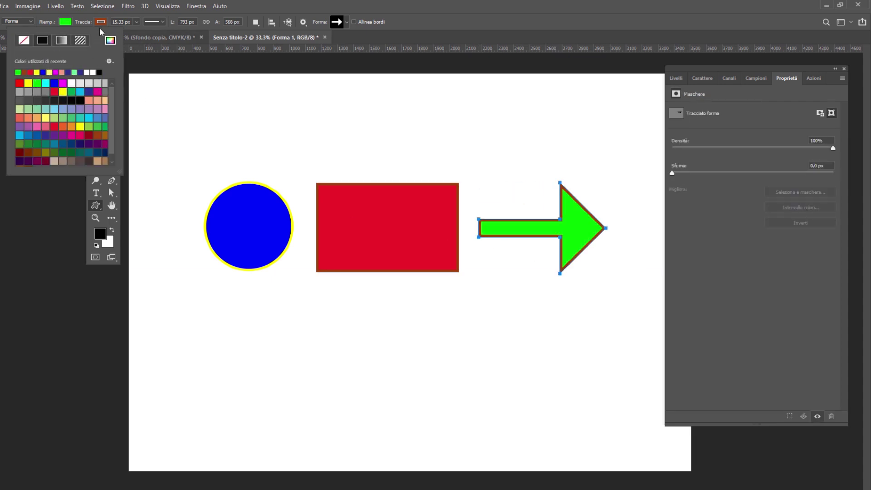
click(101, 21)
click(98, 109)
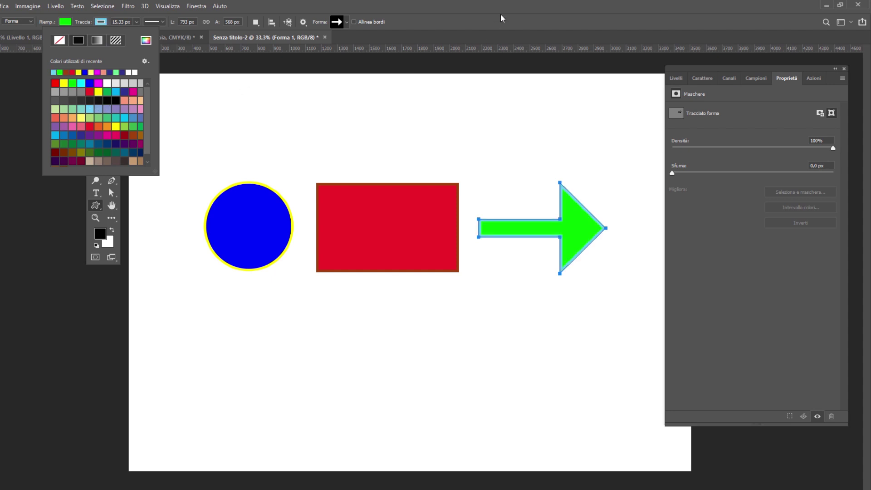
click(676, 78)
Add a new empty layer, hide the background, and marquee-select around all three shapes.
click(728, 217)
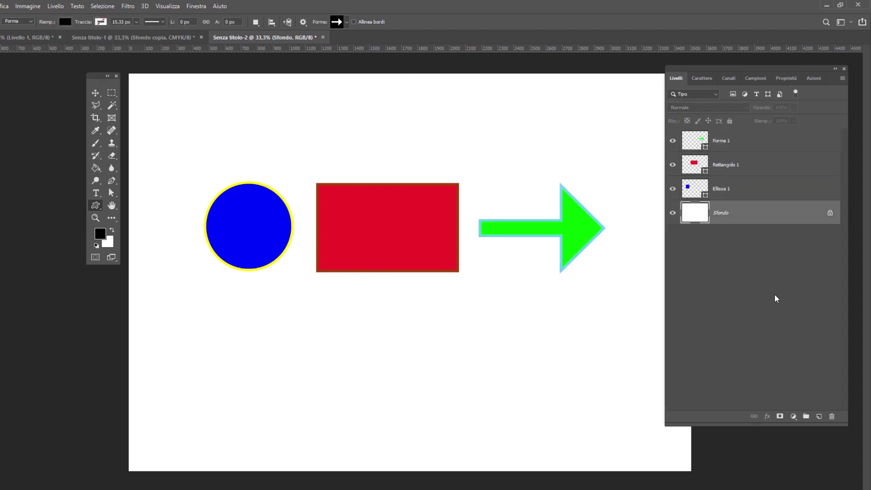
click(819, 416)
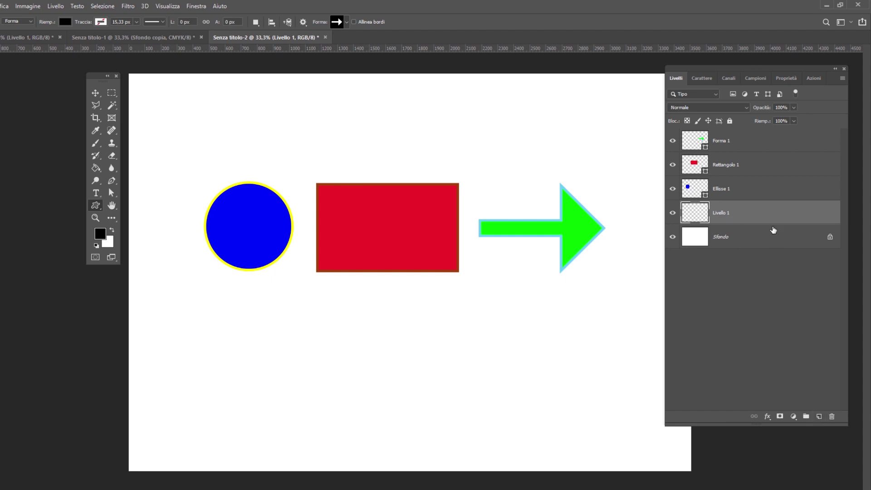
click(673, 237)
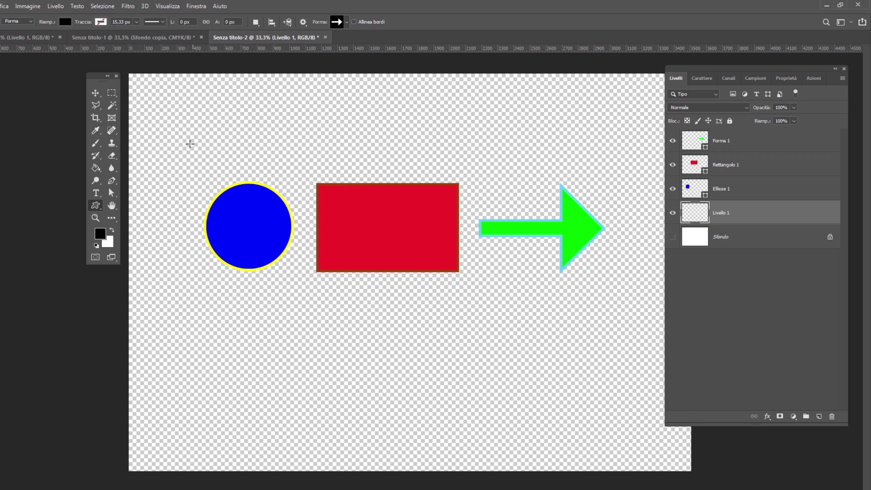
click(111, 93)
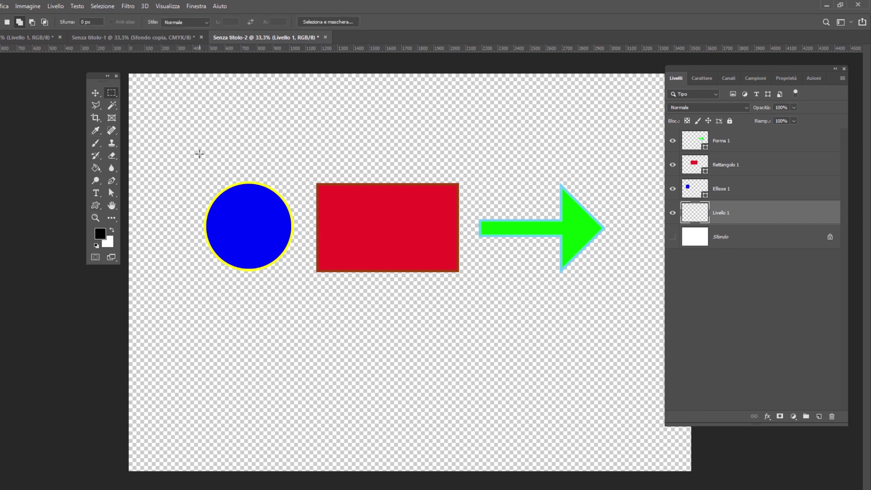
drag(197, 155, 614, 296)
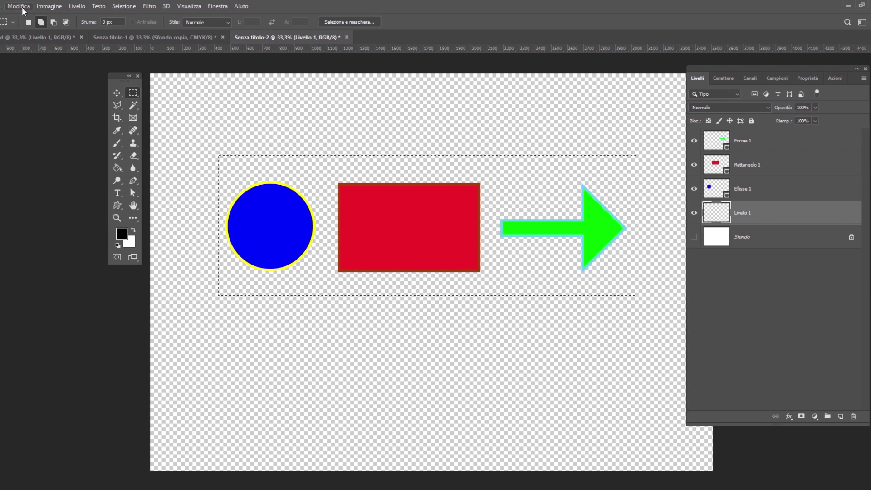
Define a pattern named 'forme' from the selection.
click(51, 7)
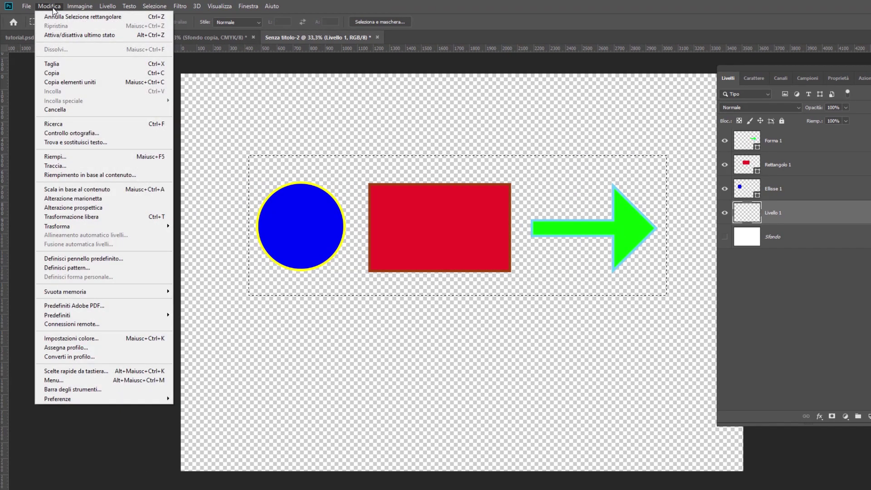
click(67, 268)
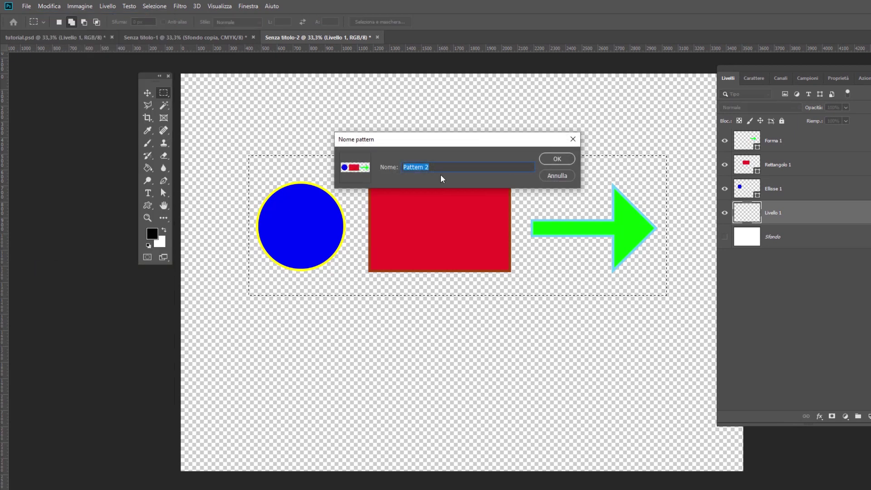
text(fo)
text(rme)
click(558, 160)
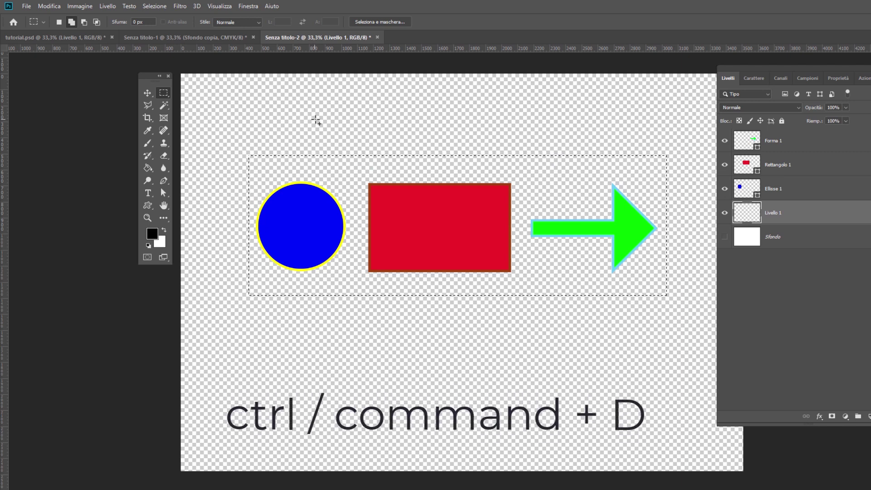
Deselect and hide the arrow, rectangle and circle layers.
key(ctrl+d)
click(154, 6)
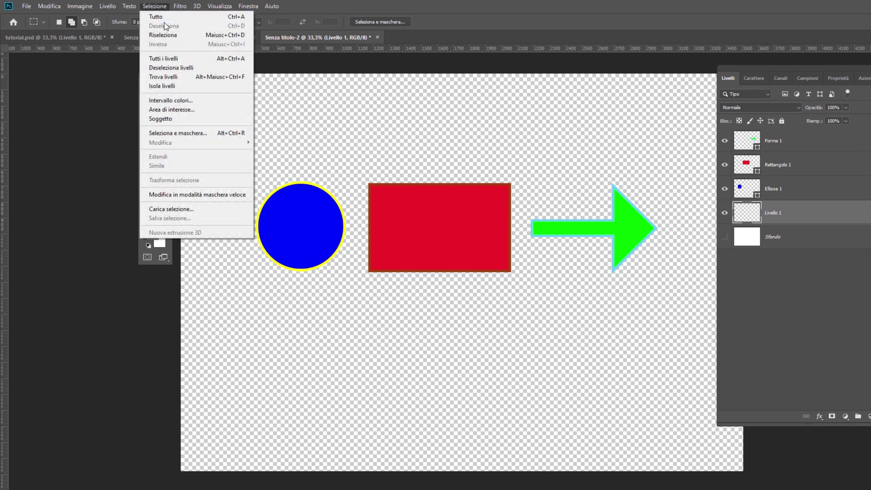
key(Escape)
alt+click(724, 213)
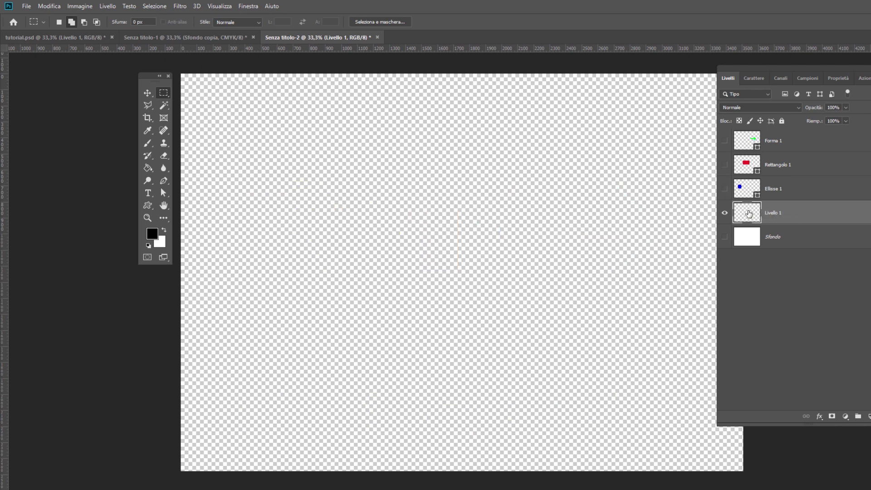
Fill the layer with the 'forme' pattern using the Random Fill script.
click(45, 8)
click(93, 157)
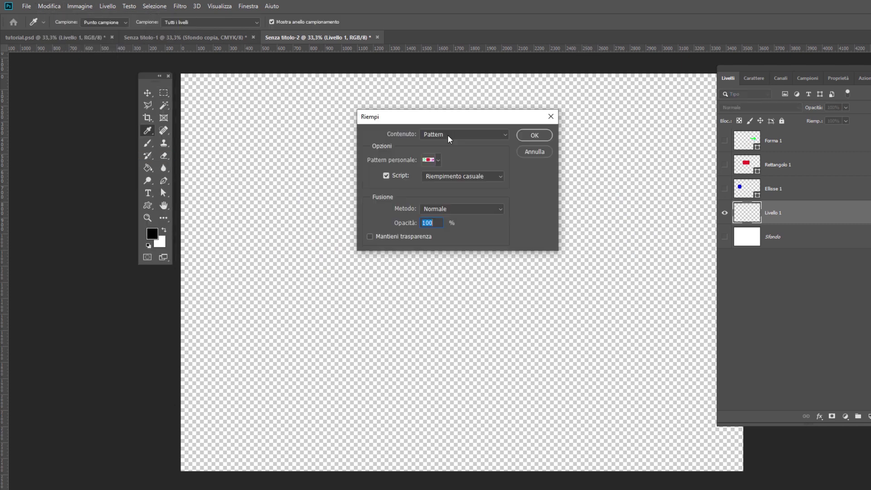
click(450, 135)
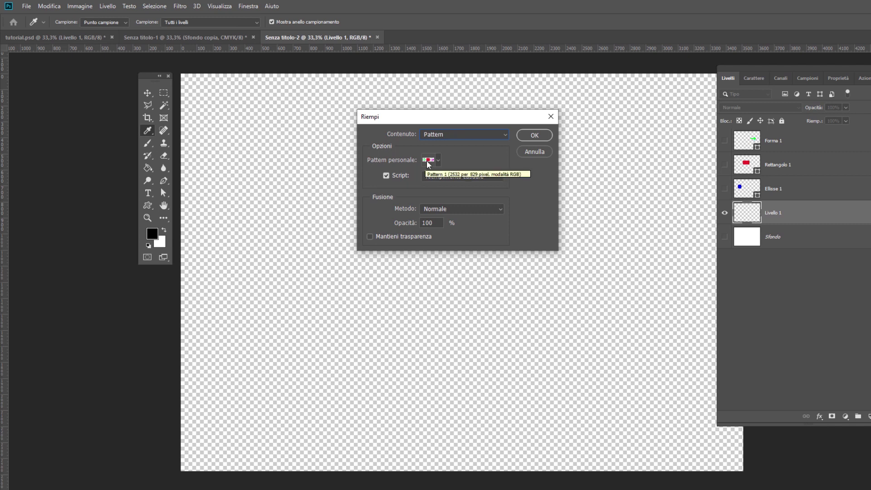
click(429, 159)
click(410, 234)
key(Return)
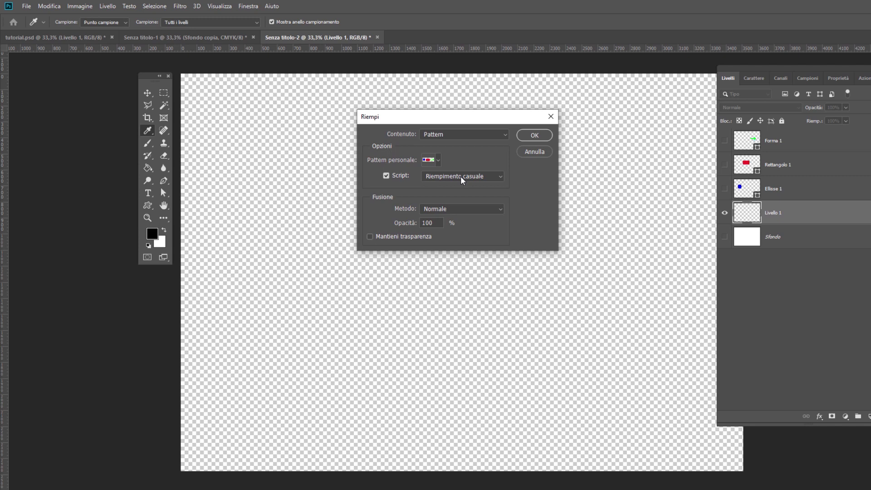
click(534, 135)
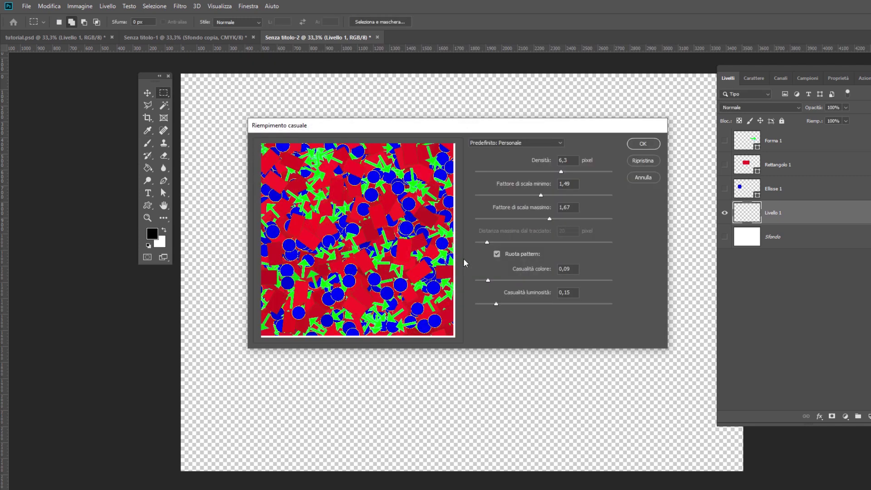
Adjust Random Fill density and min/max scale (max 1.79), then apply the fill.
drag(442, 129, 428, 93)
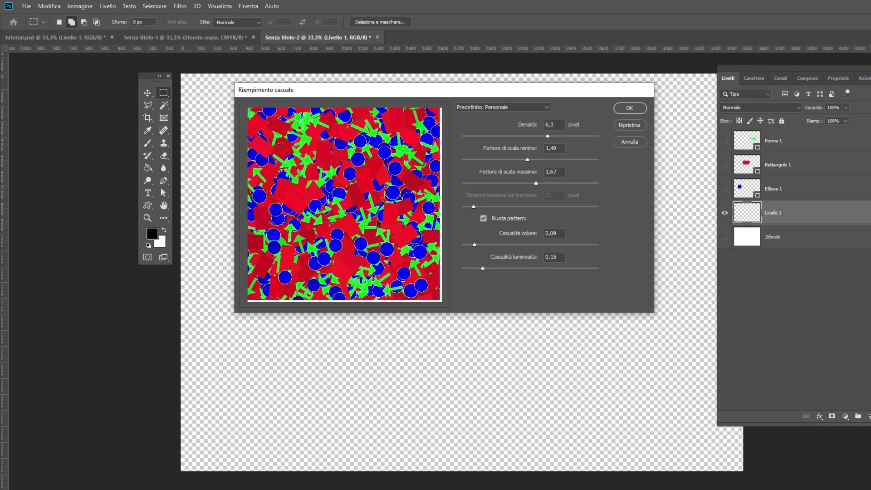
drag(549, 136, 554, 135)
mouse_move(536, 183)
mouse_down()
mouse_move(548, 183)
mouse_move(521, 160)
mouse_up()
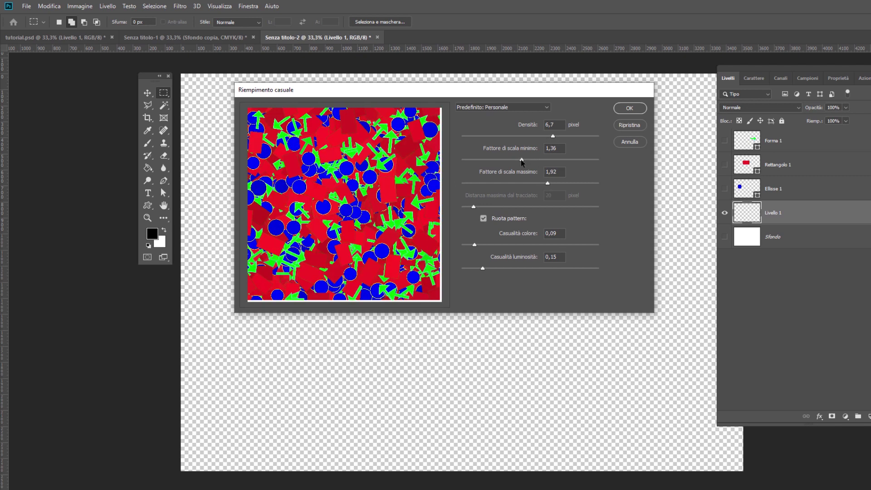
click(541, 184)
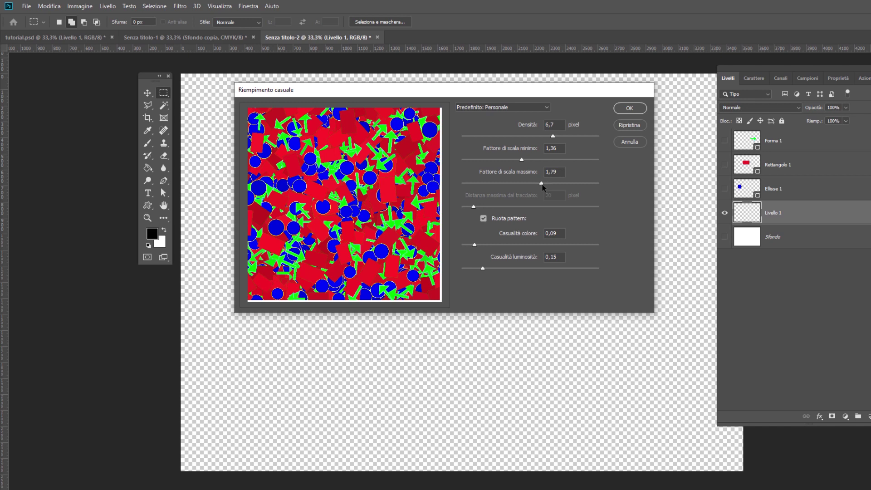
click(514, 160)
click(532, 183)
click(538, 136)
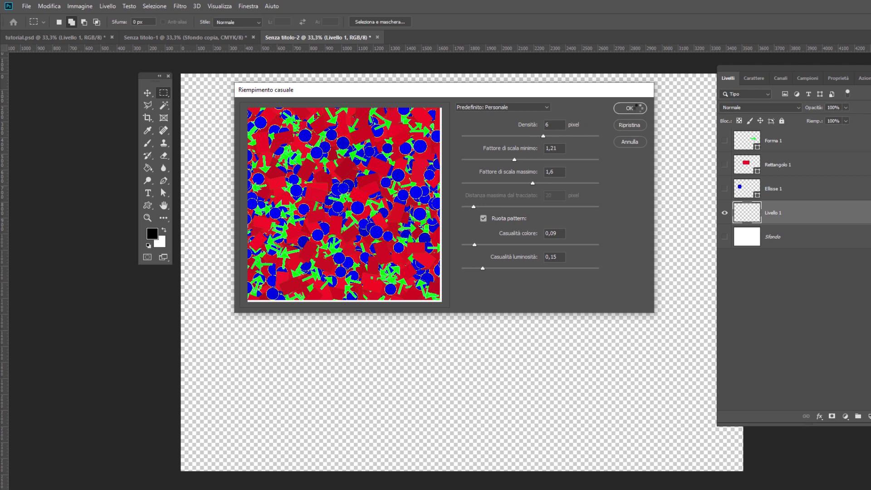
click(630, 108)
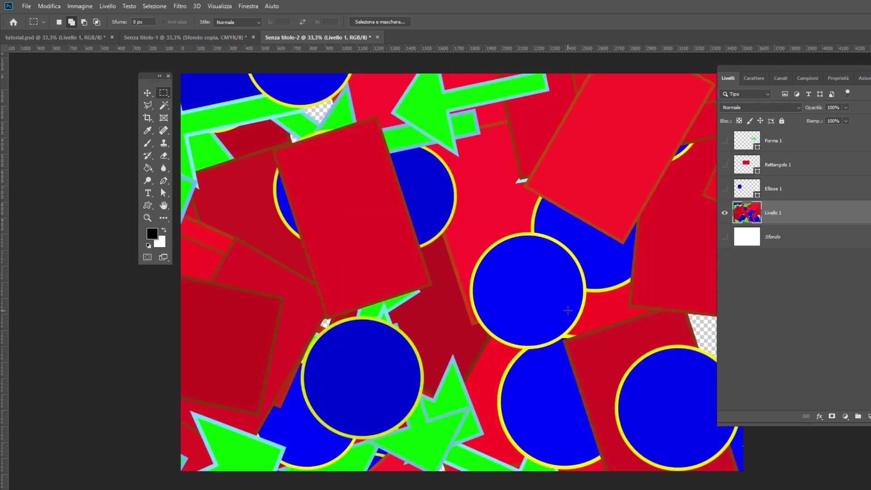